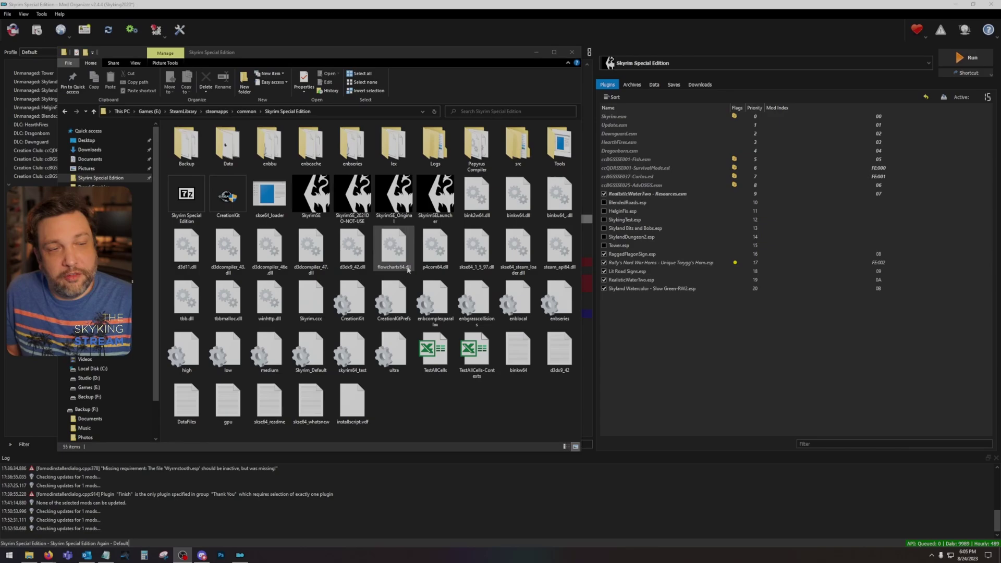
- Check the product version of the SkyrimSE application in its file properties
{"action": "right_click", "coordinate": [309, 200]}
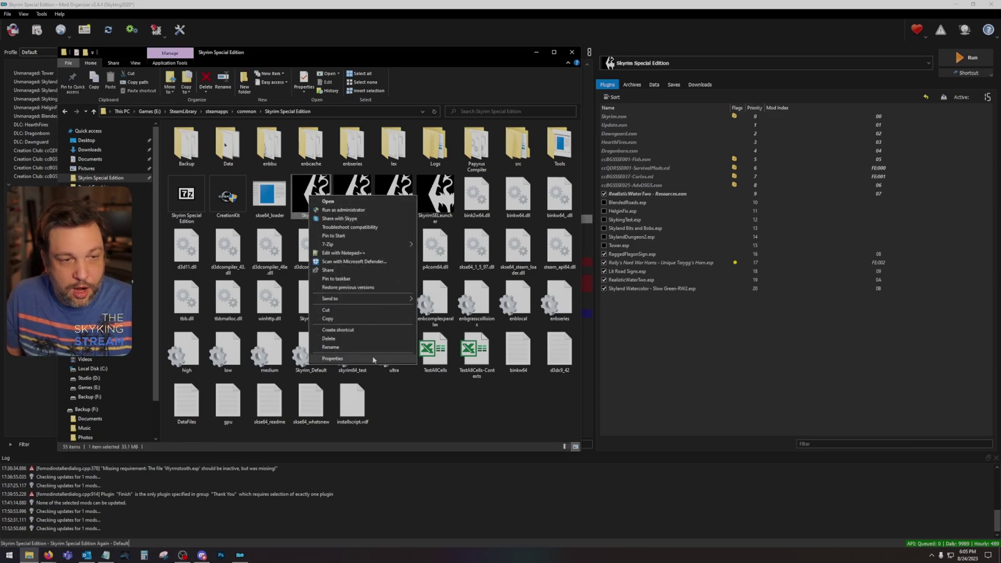
{"action": "left_click", "coordinate": [373, 359]}
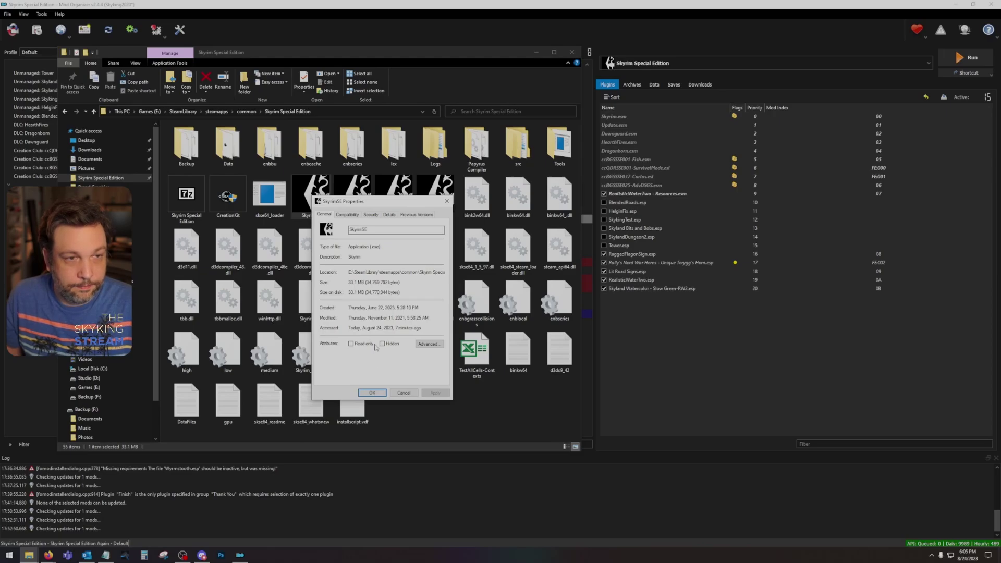
{"action": "left_click", "coordinate": [390, 215]}
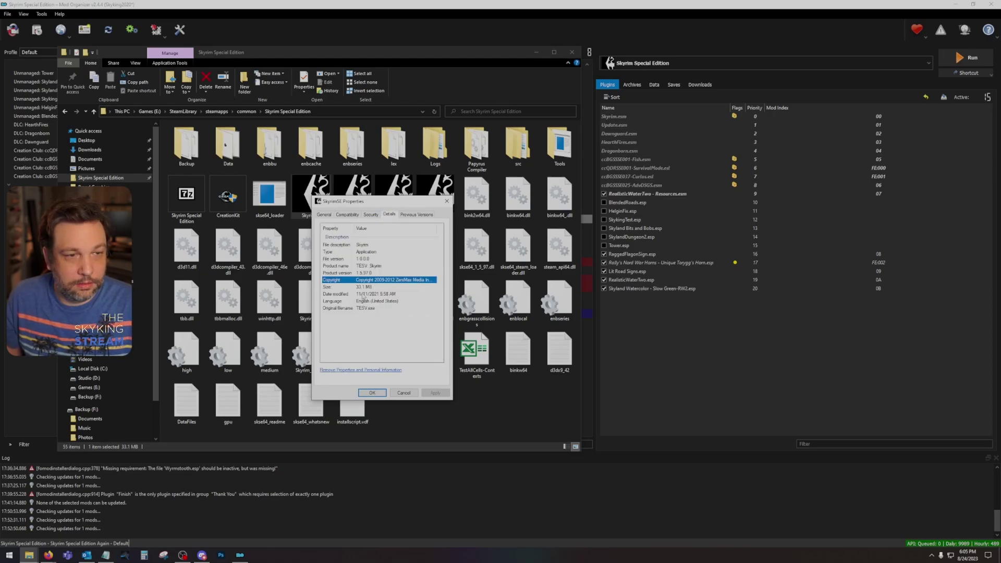
{"action": "left_click", "coordinate": [369, 273]}
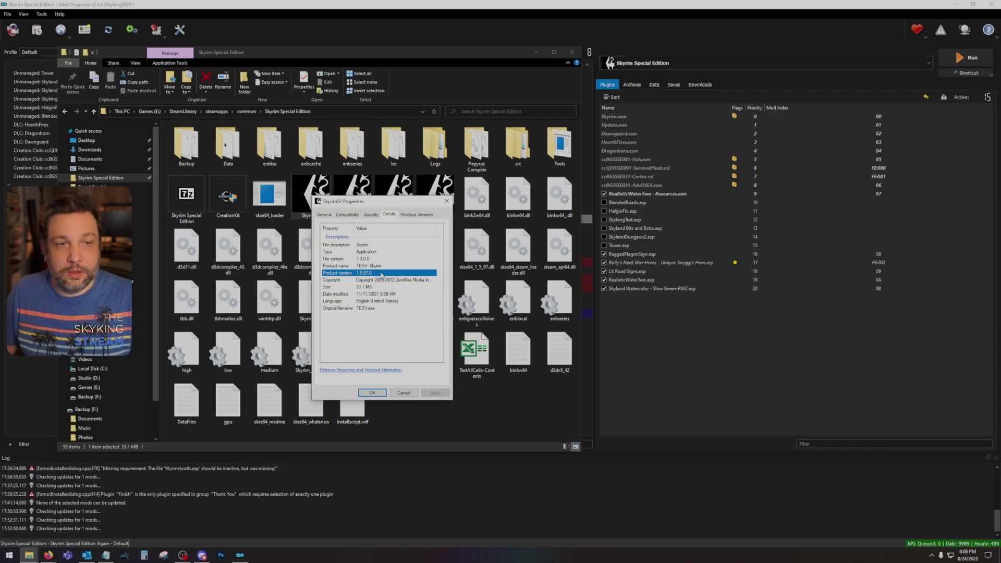
{"action": "left_click", "coordinate": [404, 393]}
- Switch to the Skyrim Script Extender page in Firefox and download the Special Edition build 2.0.20 7z file for game version 1.5.97
{"action": "mouse_move", "coordinate": [48, 555]}
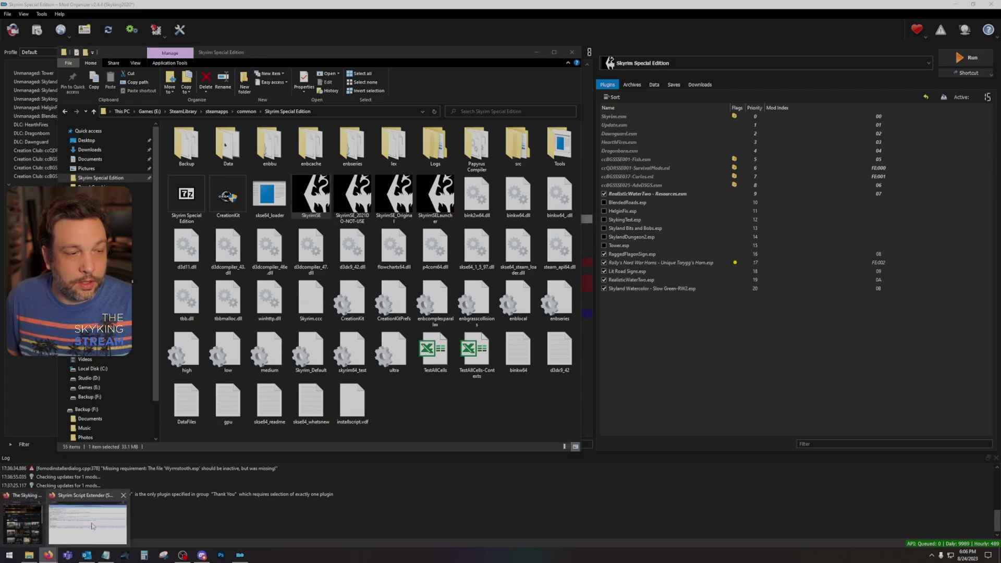
{"action": "left_click", "coordinate": [92, 526]}
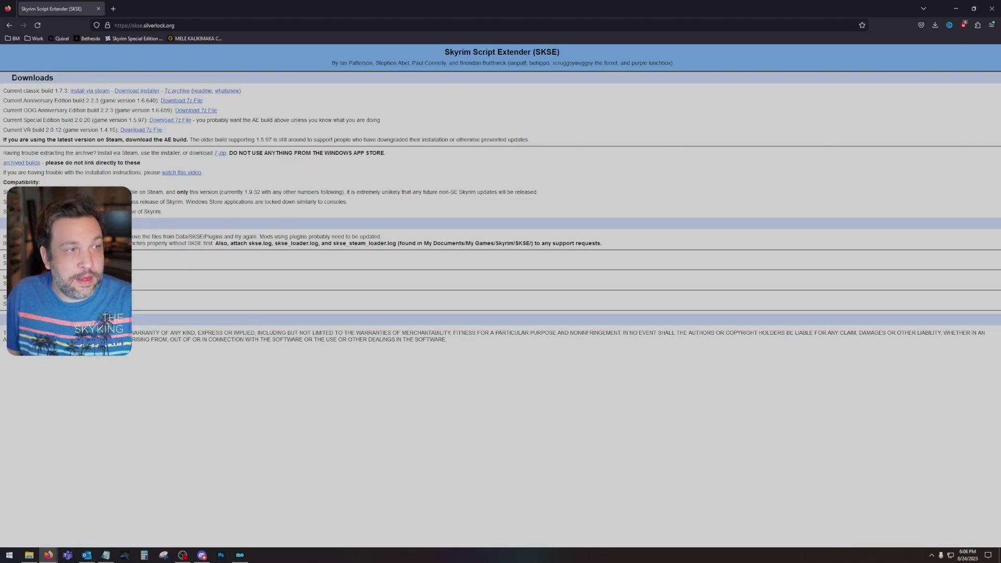
{"action": "left_click_drag", "start_coordinate": [10, 77], "coordinate": [558, 146]}
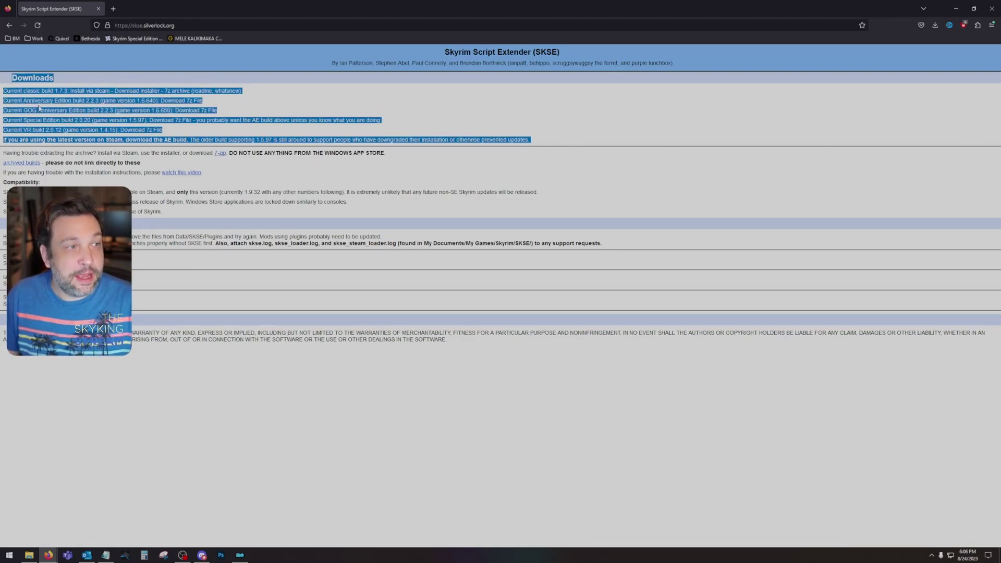
{"action": "left_click", "coordinate": [309, 105]}
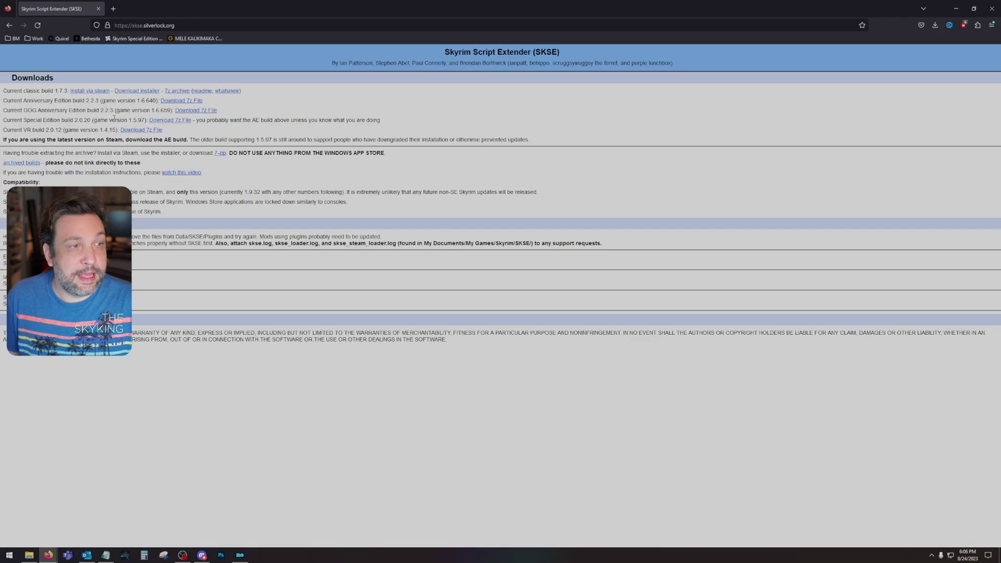
{"action": "left_click_drag", "start_coordinate": [94, 120], "coordinate": [147, 121]}
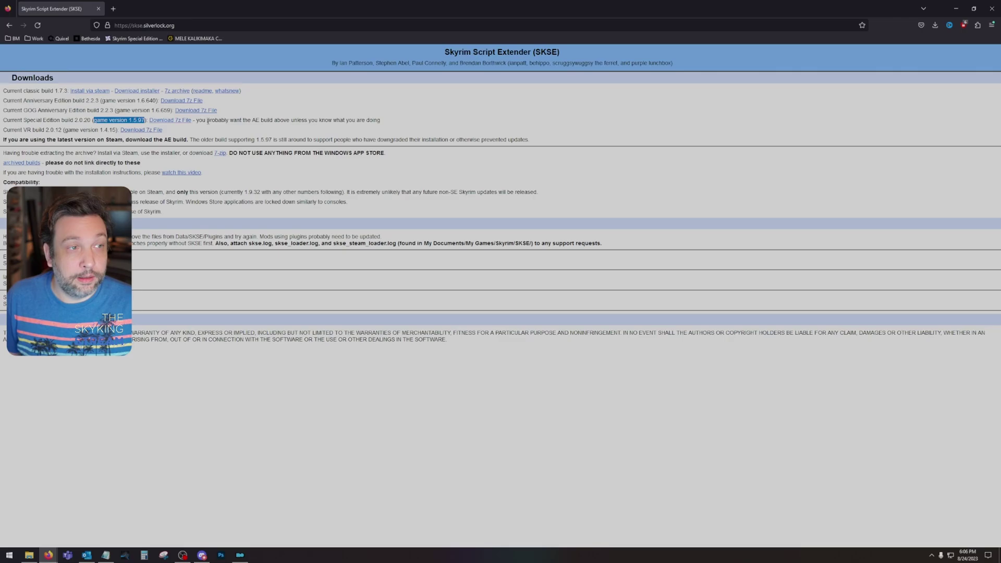
{"action": "left_click", "coordinate": [163, 122]}
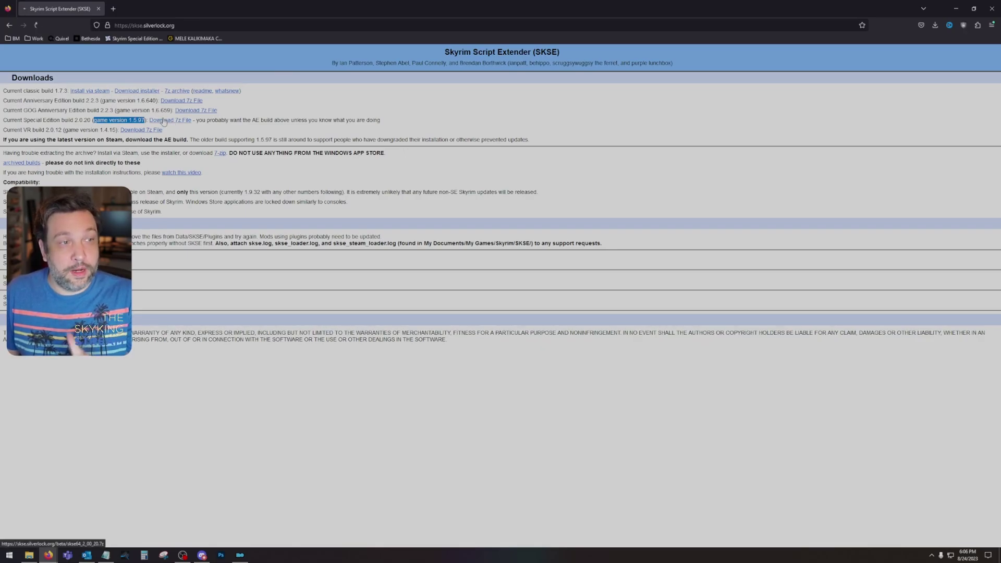
{"action": "left_click", "coordinate": [845, 47]}
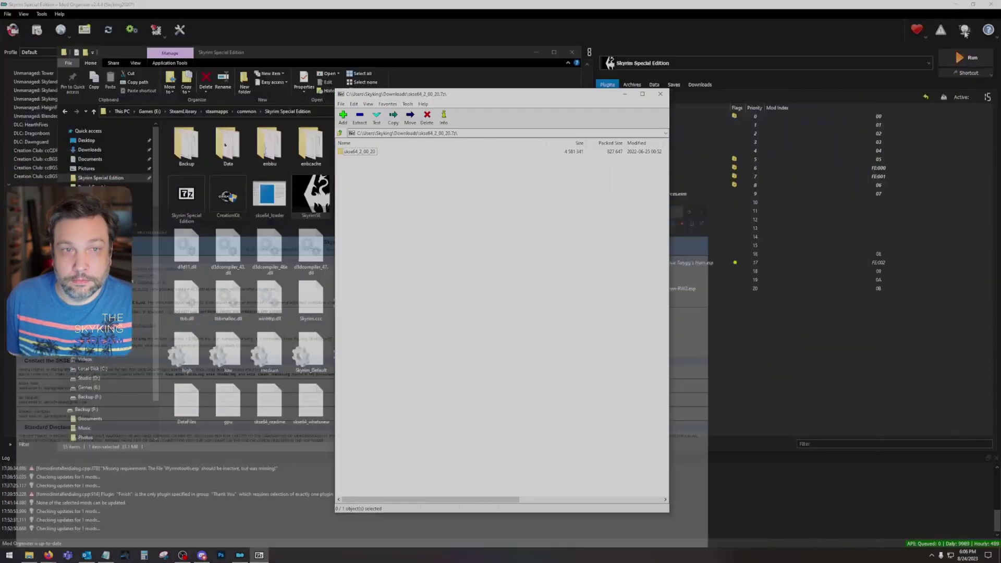
- Copy everything inside the archive's skse64_2_00_20 folder into the Skyrim Special Edition game folder, replace the existing files, and close both windows
{"action": "left_click_drag", "start_coordinate": [465, 97], "coordinate": [755, 88]}
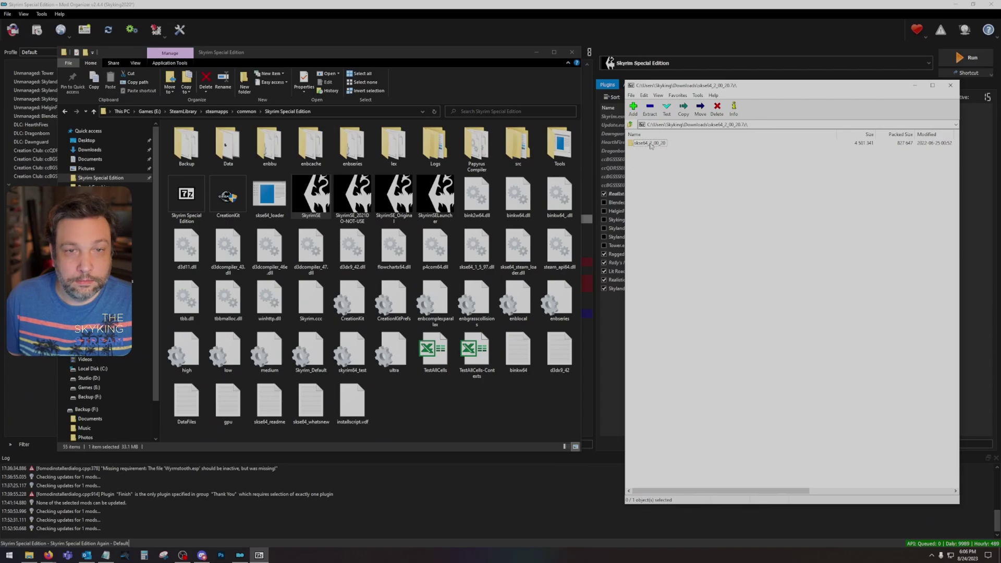
{"action": "double_click", "coordinate": [650, 143]}
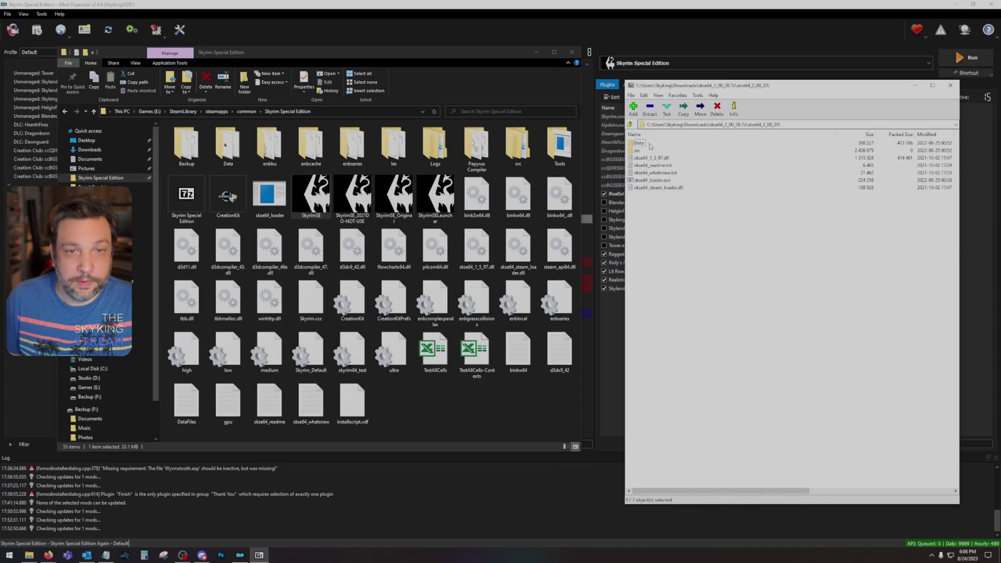
{"action": "left_click_drag", "start_coordinate": [692, 201], "coordinate": [630, 146]}
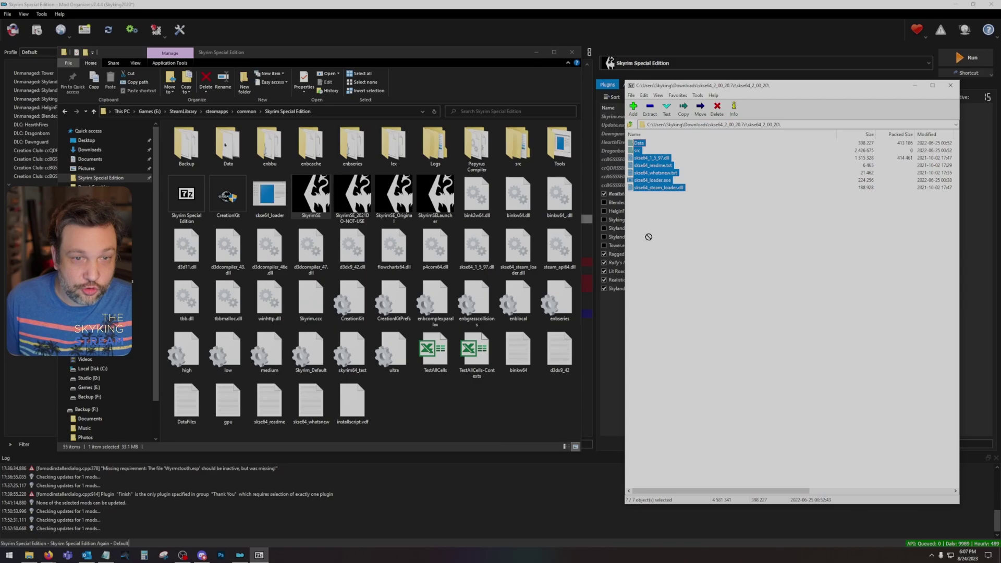
{"action": "left_click_drag", "start_coordinate": [648, 236], "coordinate": [661, 149]}
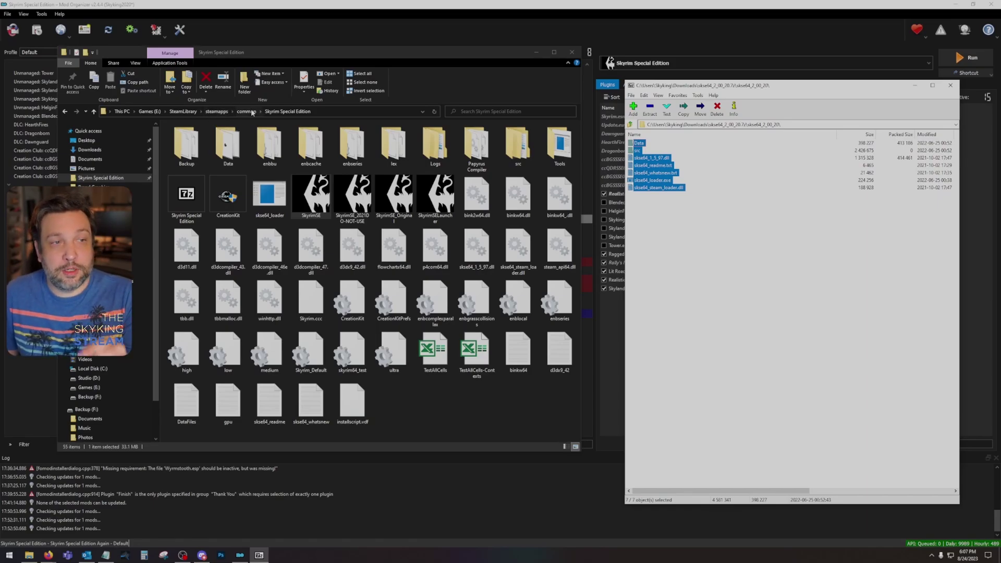
{"action": "left_click_drag", "start_coordinate": [630, 146], "coordinate": [404, 399]}
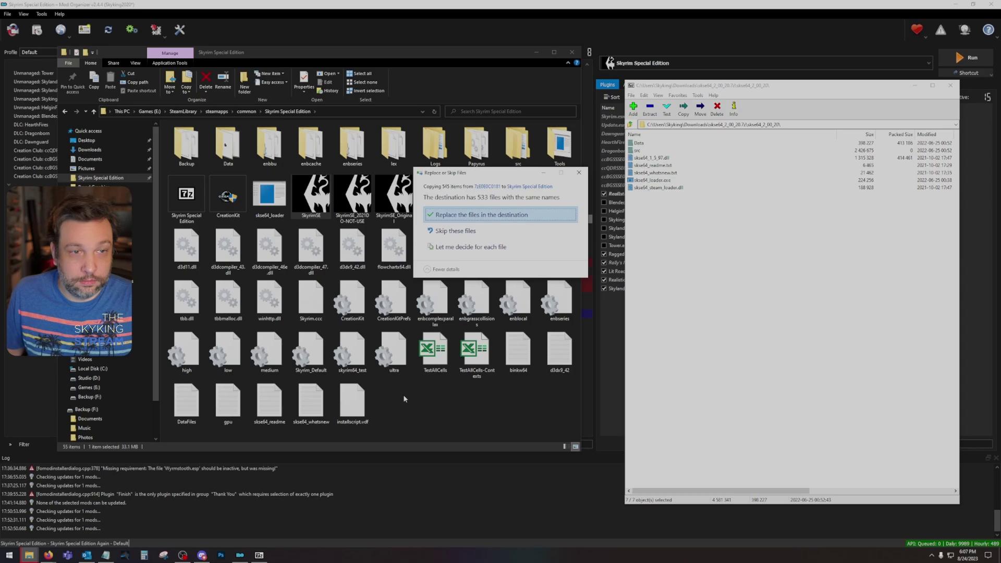
{"action": "left_click", "coordinate": [489, 215]}
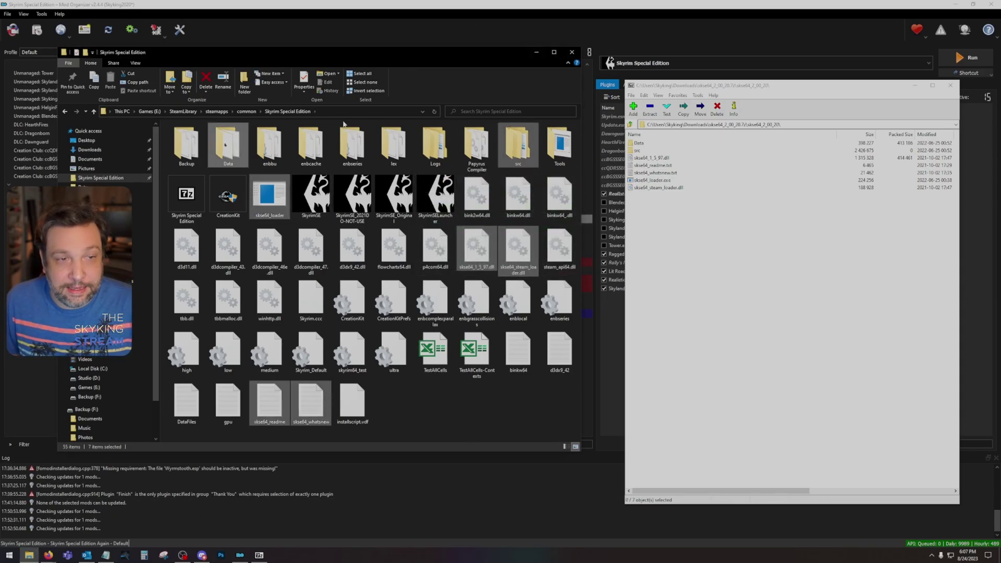
{"action": "left_click", "coordinate": [453, 421]}
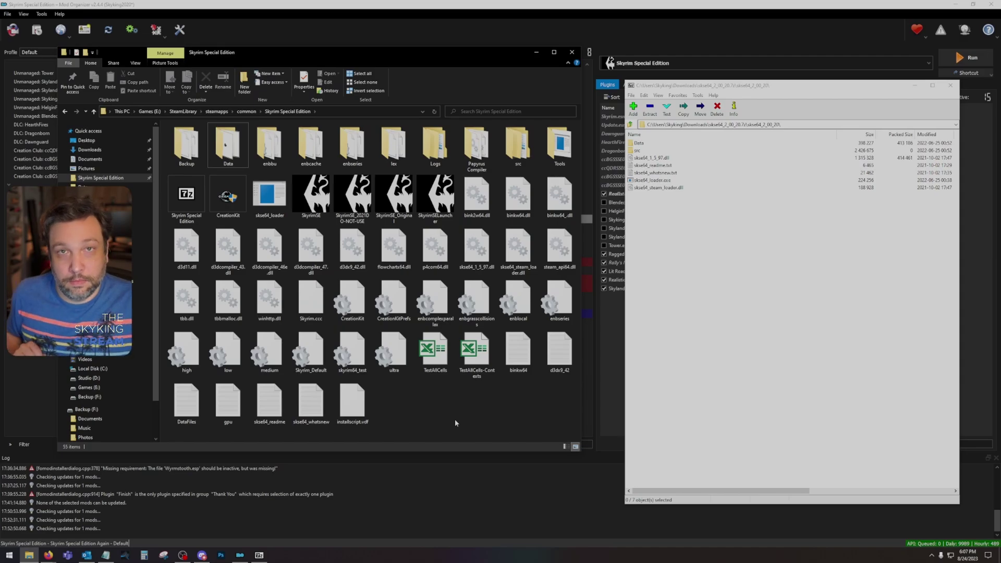
{"action": "mouse_move", "coordinate": [266, 196]}
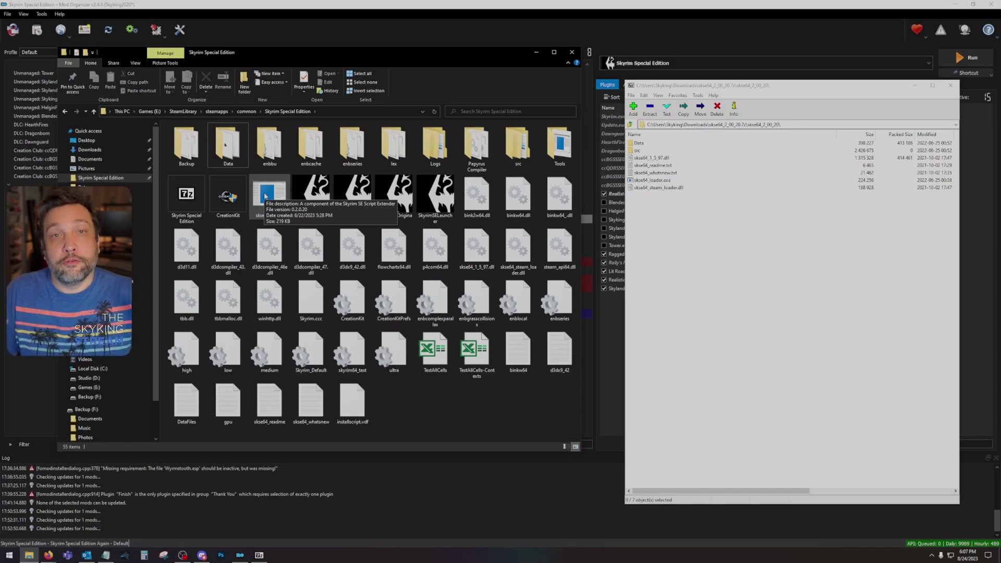
{"action": "left_click", "coordinate": [574, 53]}
{"action": "left_click", "coordinate": [386, 150]}
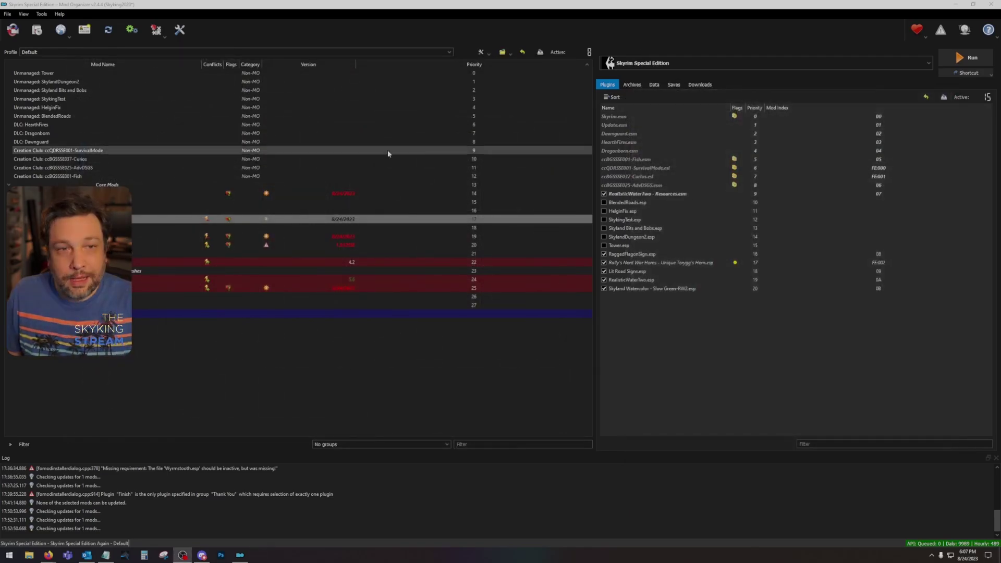
- Add skse64_loader from the Skyrim Special Edition folder as a new executable in Mod Organizer and apply it
{"action": "left_click", "coordinate": [680, 63]}
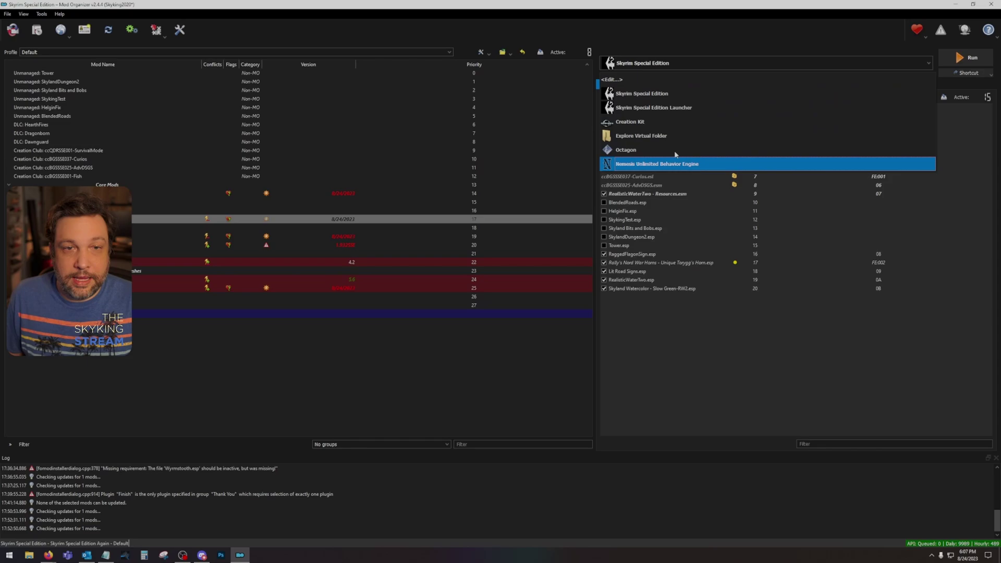
{"action": "left_click", "coordinate": [673, 178]}
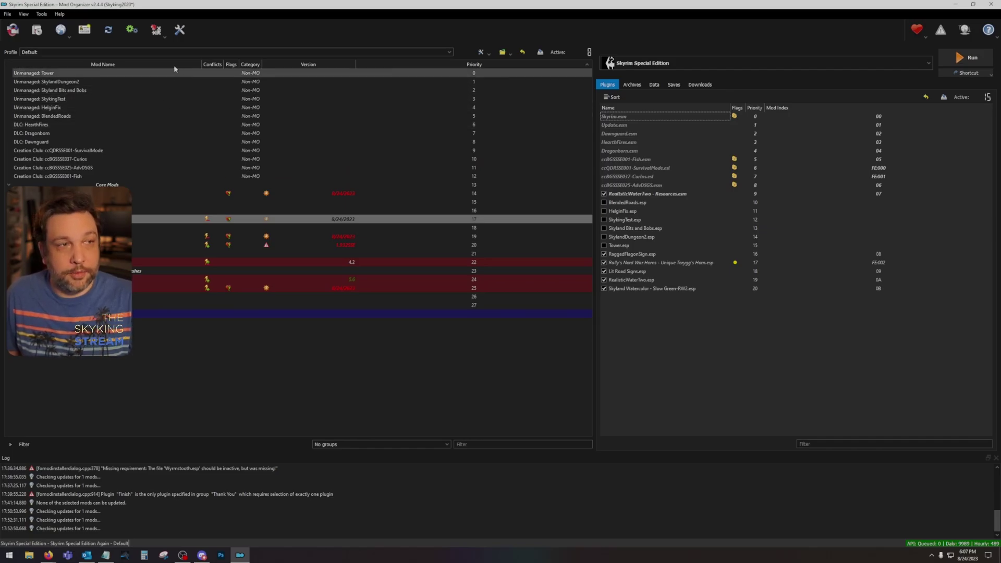
{"action": "left_click", "coordinate": [137, 32]}
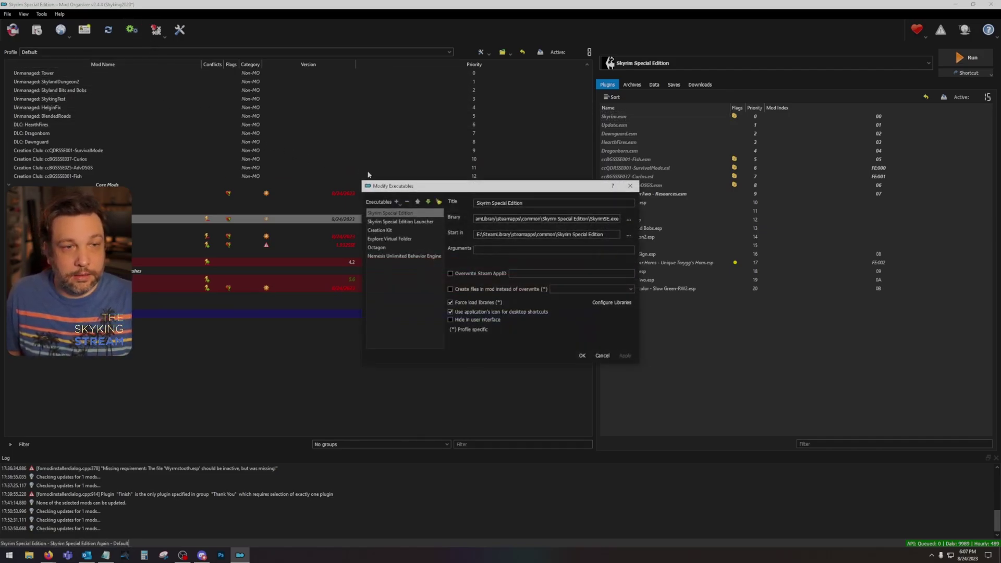
{"action": "left_click", "coordinate": [396, 202]}
{"action": "left_click", "coordinate": [412, 214]}
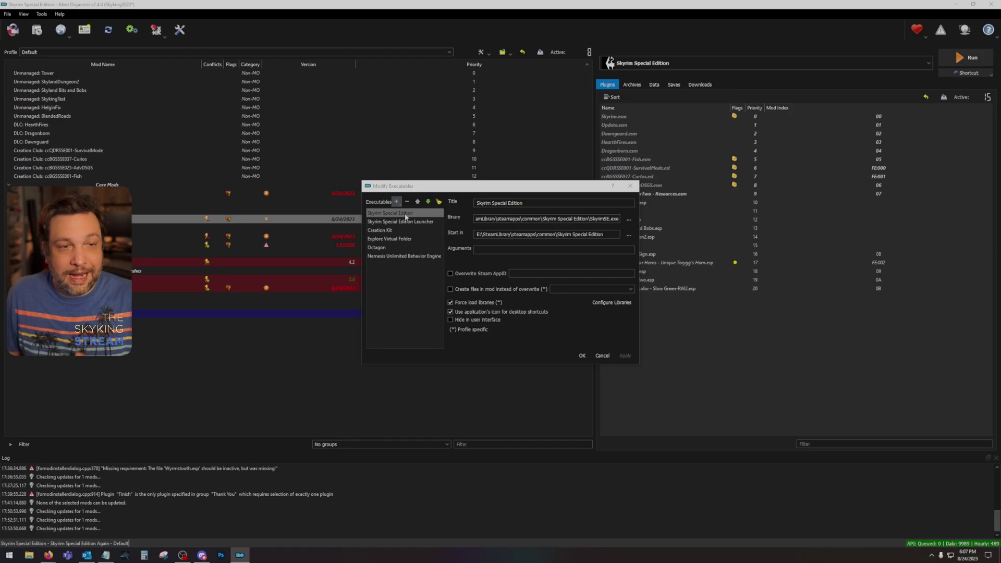
{"action": "scroll", "coordinate": [407, 261], "scroll_direction": "up", "scroll_amount": 3}
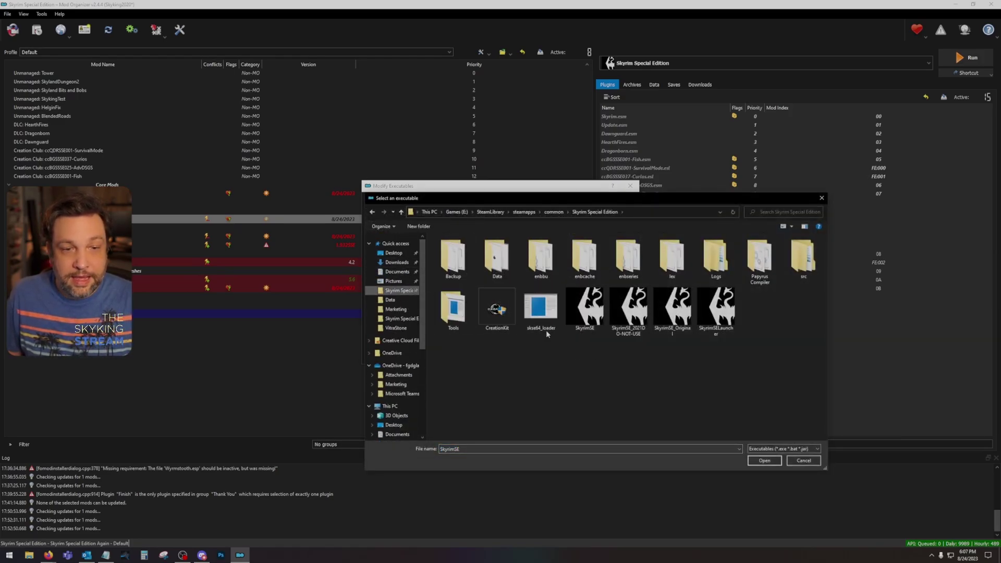
{"action": "left_click", "coordinate": [542, 303]}
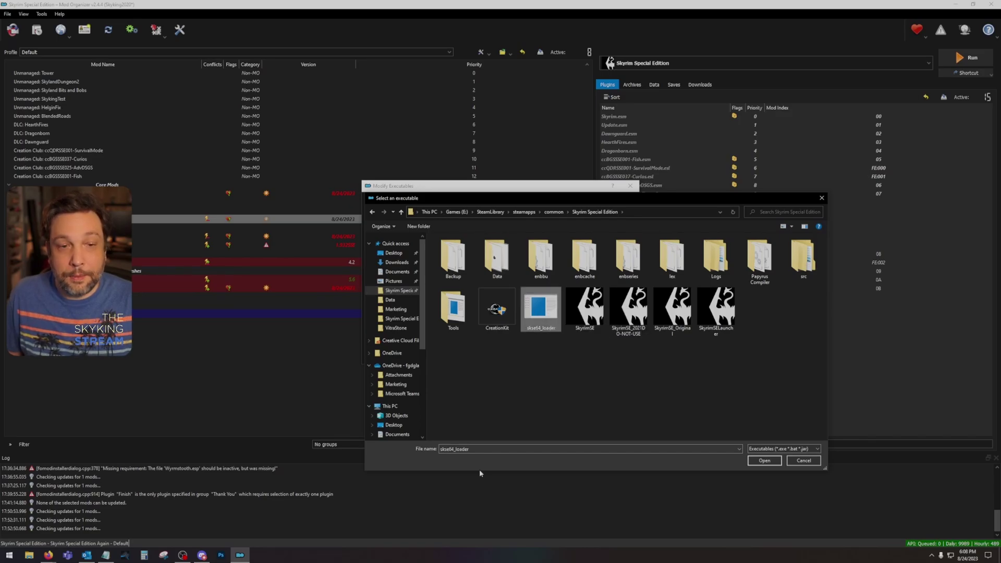
{"action": "left_click", "coordinate": [764, 460]}
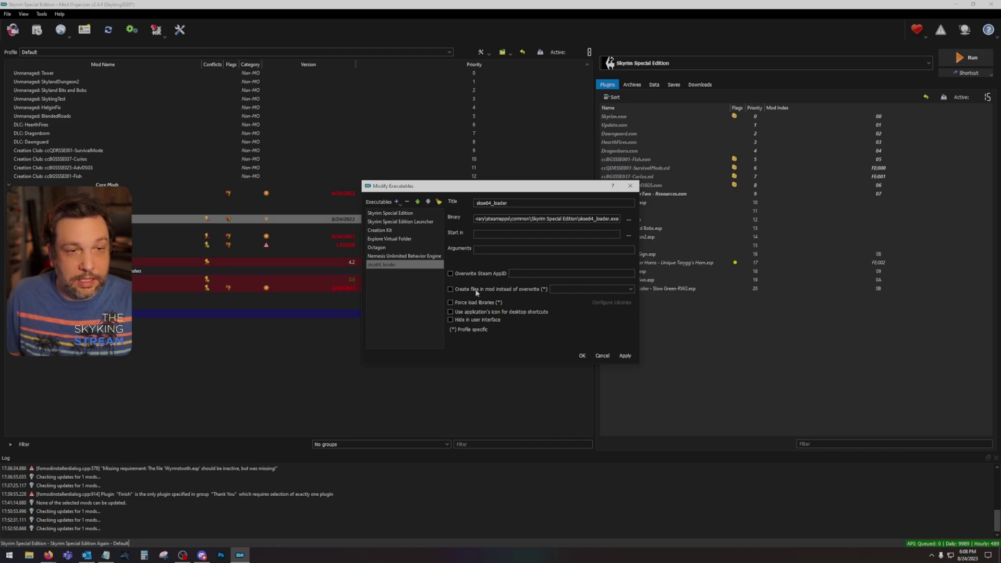
{"action": "left_click", "coordinate": [624, 356]}
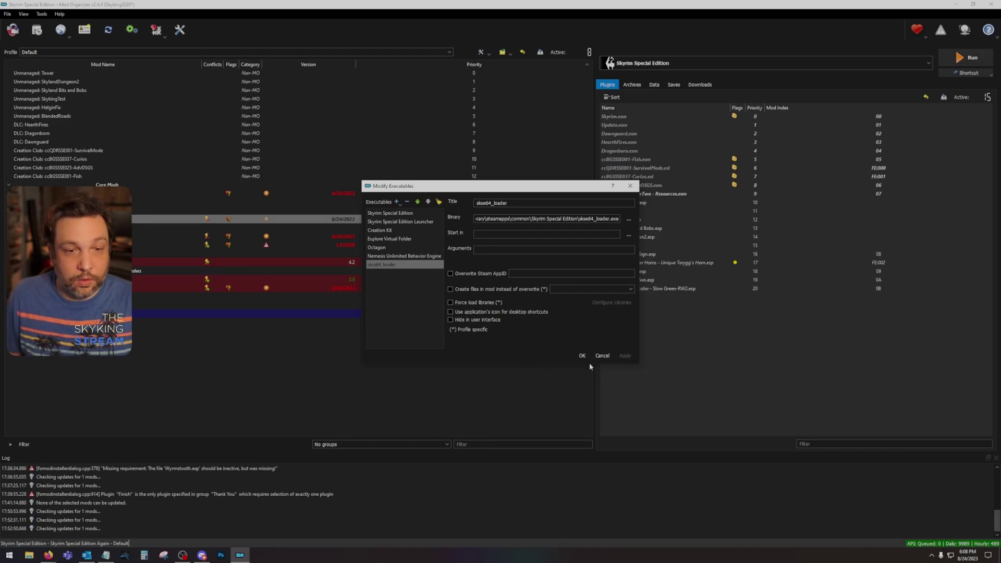
- Move skse64_loader to the top of the executables list and save the changes
{"action": "left_click", "coordinate": [418, 202]}
{"action": "left_click", "coordinate": [417, 202]}
{"action": "left_click", "coordinate": [418, 202]}
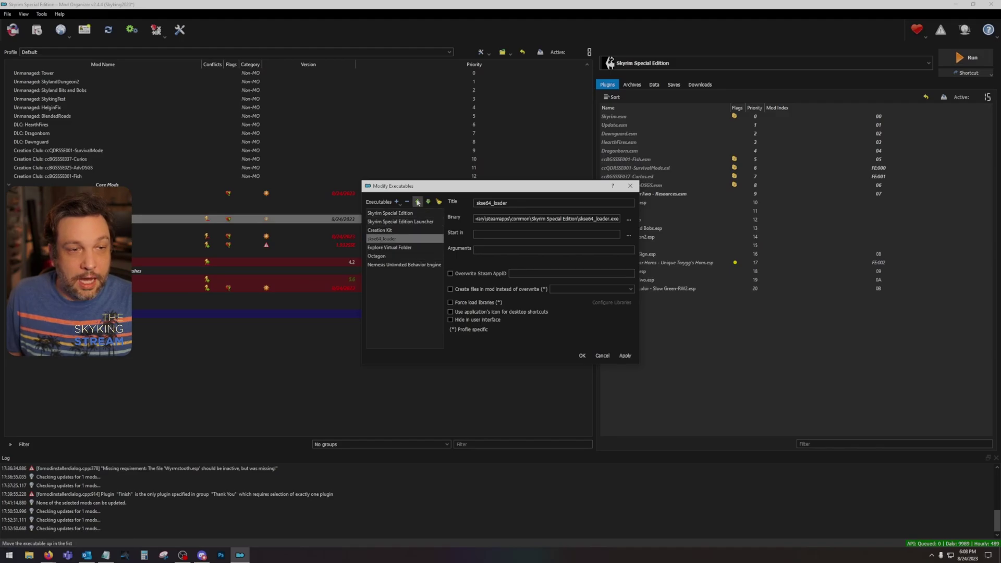
{"action": "left_click", "coordinate": [418, 203]}
{"action": "left_click", "coordinate": [417, 202]}
{"action": "left_click", "coordinate": [417, 203]}
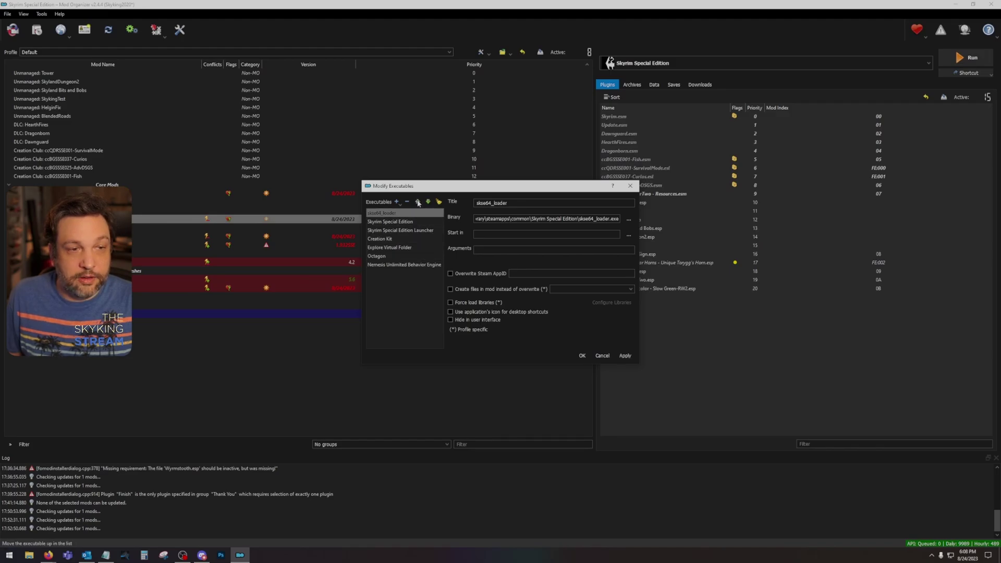
{"action": "left_click", "coordinate": [582, 355]}
- Launch the game through the skse64_loader executable
{"action": "left_click", "coordinate": [658, 62]}
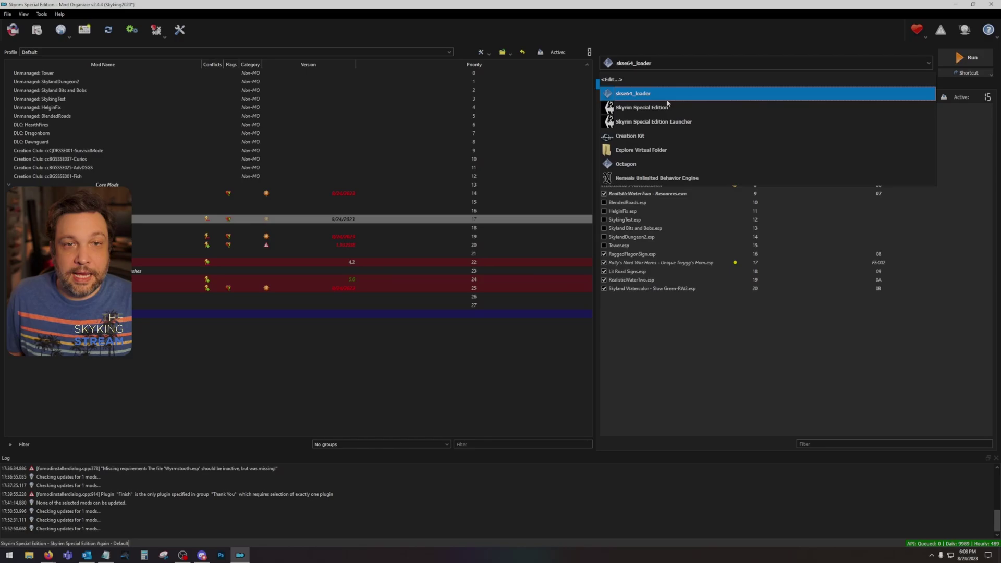
{"action": "left_click", "coordinate": [967, 55]}
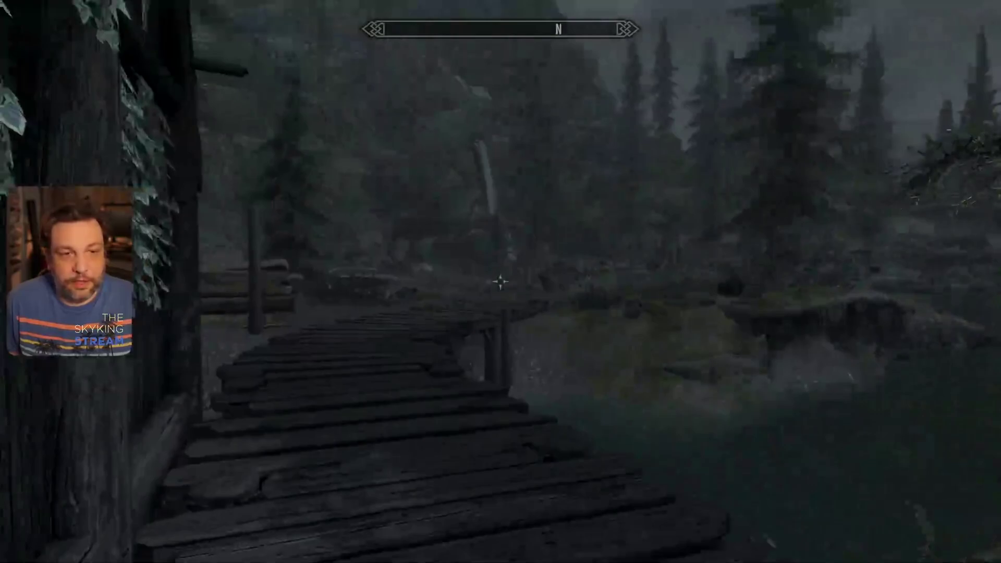
- Force a different weather in the game with the console command fw 10a234, then walk forward along the path
{"action": "key", "text": "grave"}
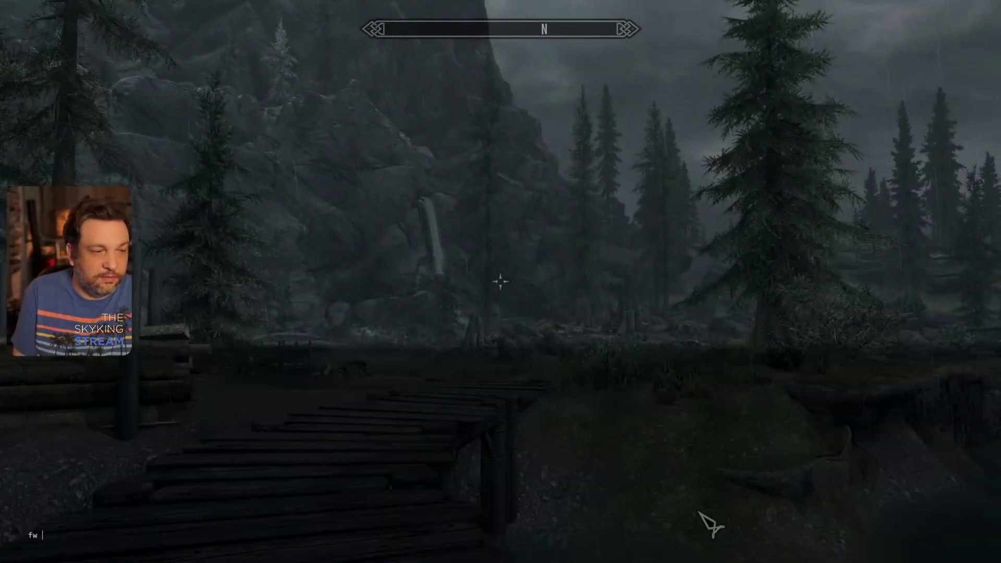
{"action": "type", "text": "fw 10a234"}
{"action": "key", "text": "Return"}
{"action": "key", "text": "grave"}
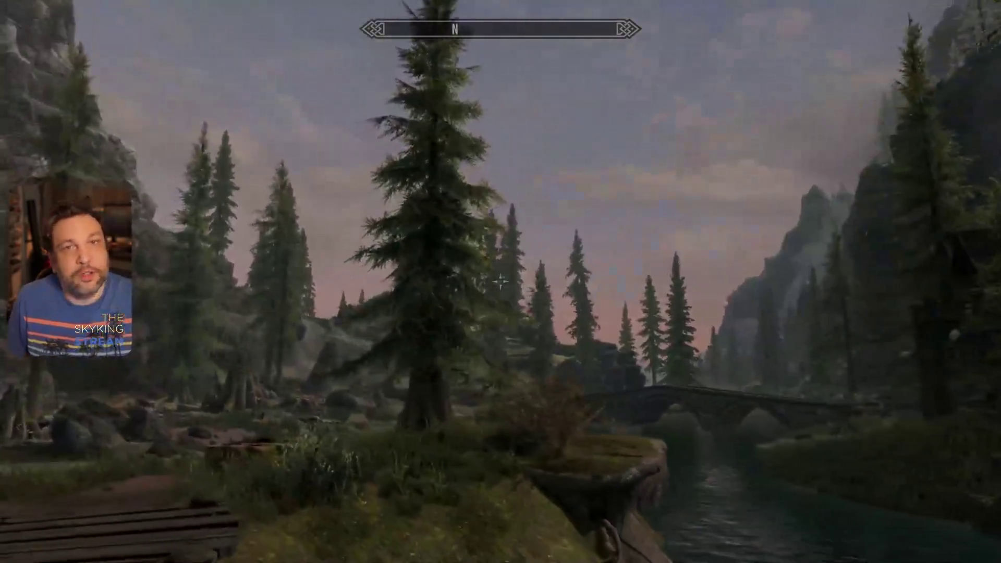
{"action": "key", "text": "w"}
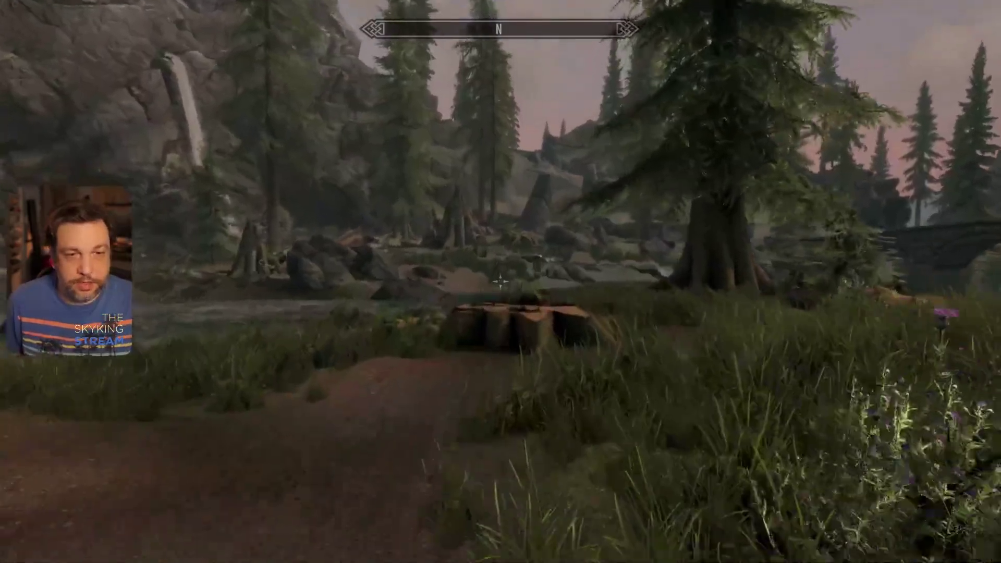